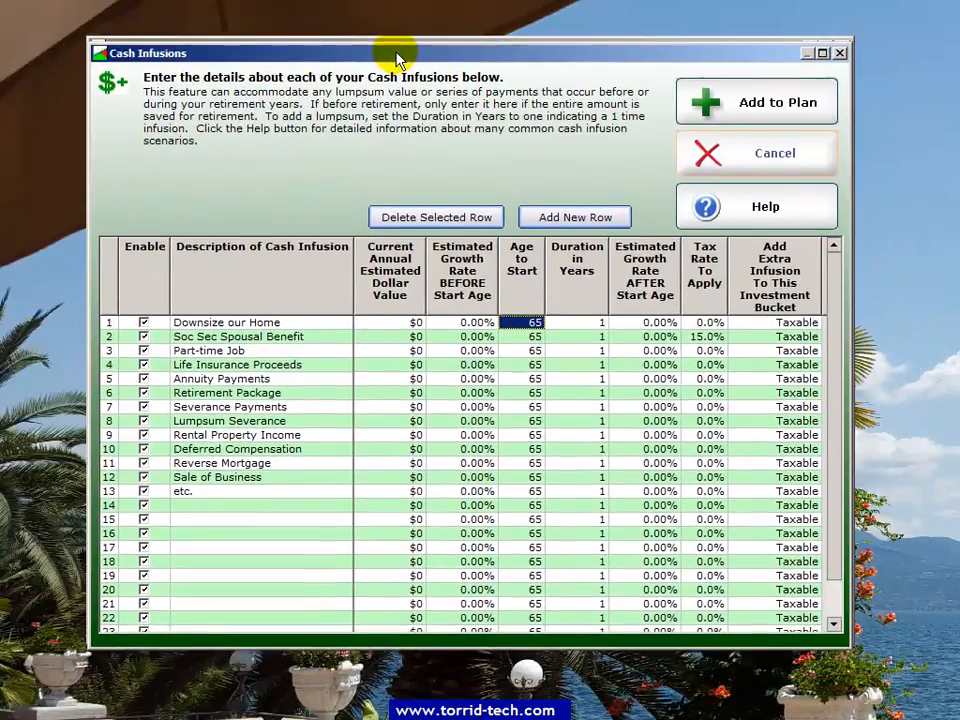
# Step: Rename the first cash infusion as "REntal Income - Property 1" and set its current annual value to $12,000
pyautogui.click(296, 325)
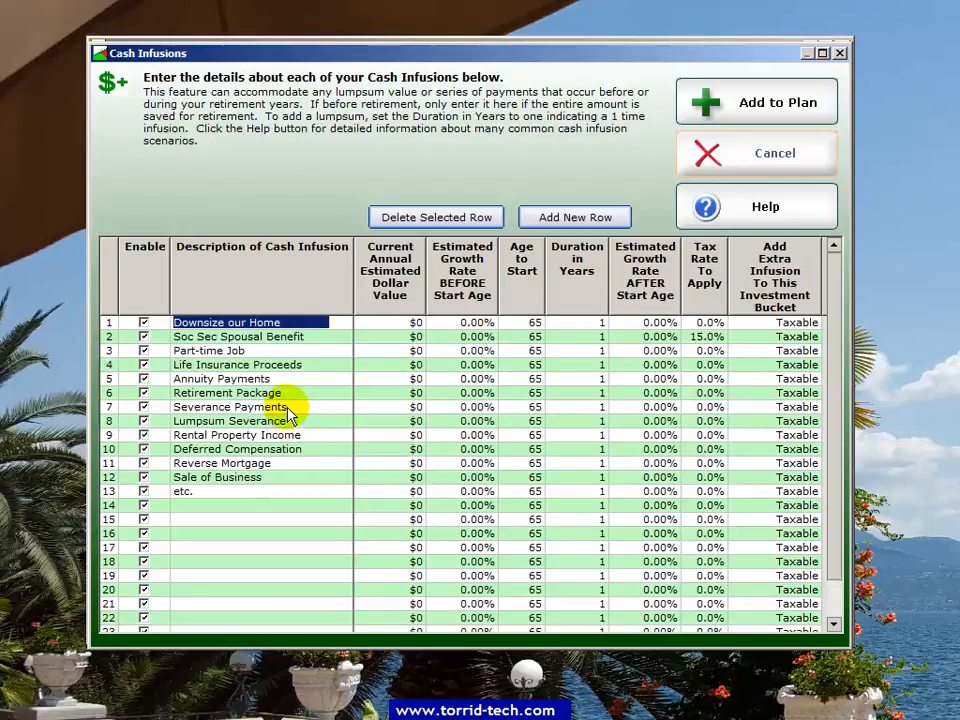
pyautogui.write('REntal')
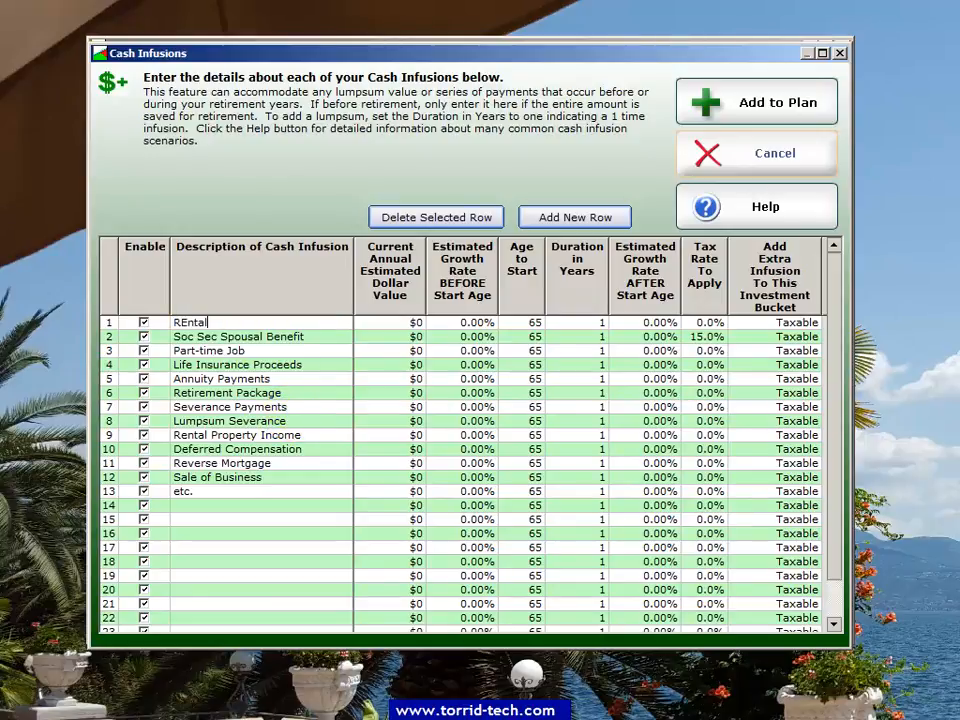
pyautogui.write(' Income - Property 1')
pyautogui.click(409, 324)
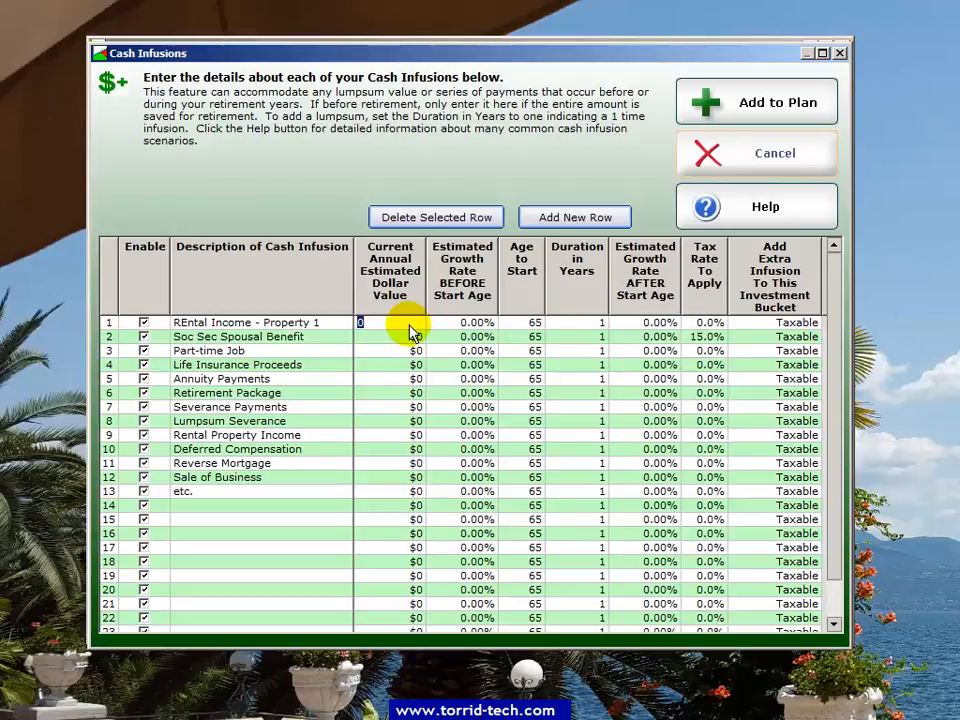
pyautogui.write('1000')
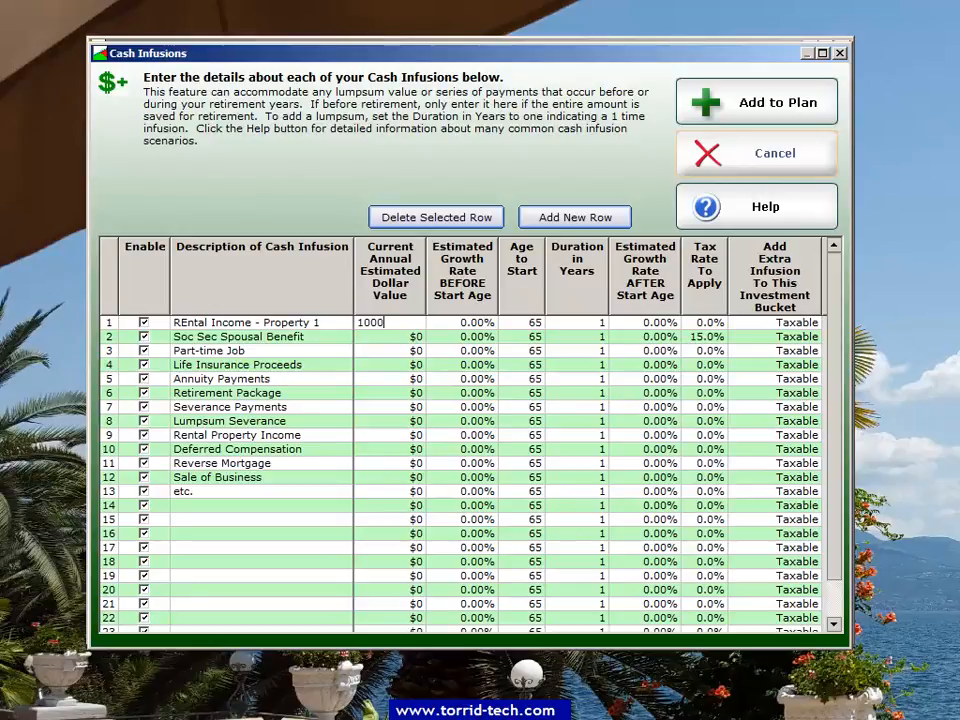
pyautogui.press('BackSpace')
pyautogui.press('BackSpace')
pyautogui.press('BackSpace')
pyautogui.write('2000')
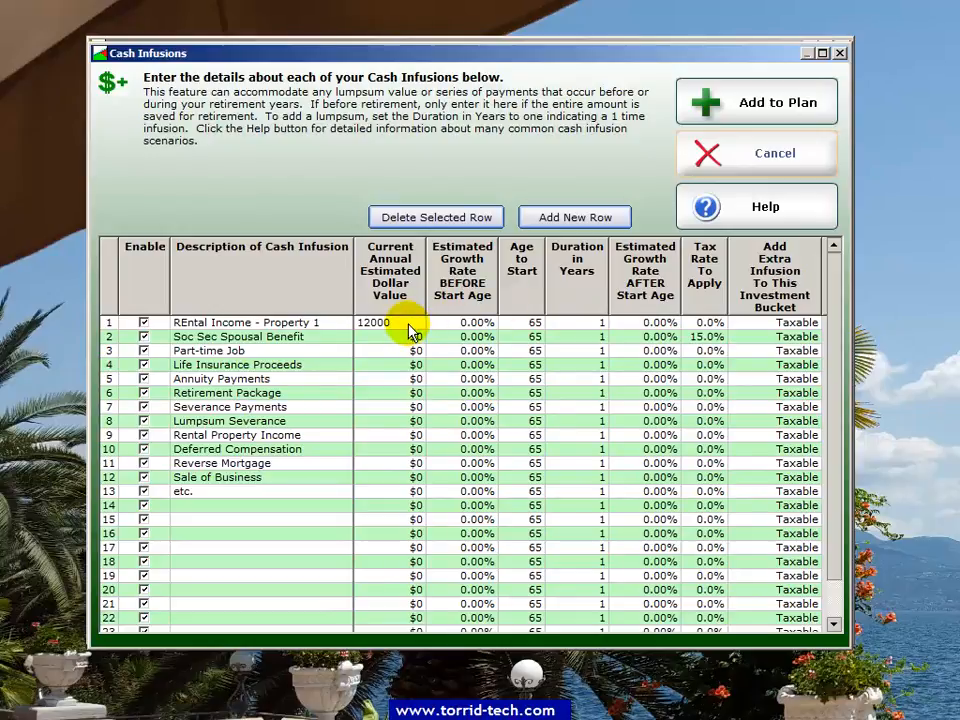
# Step: Set the rental income row's start age to 56 and its duration to 50 years
pyautogui.click(463, 326)
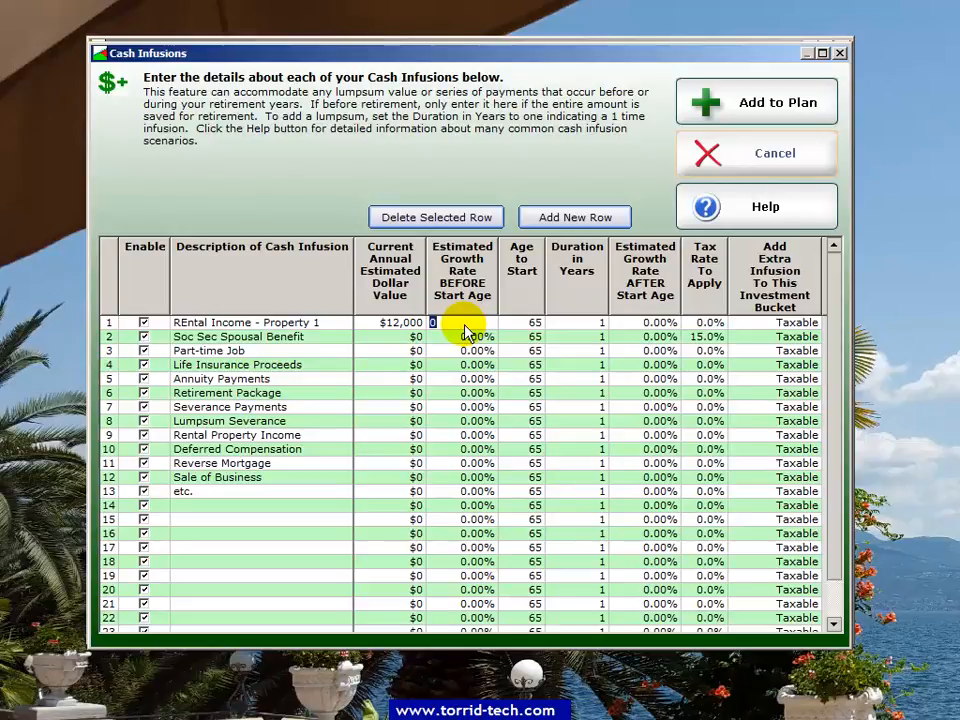
pyautogui.click(531, 323)
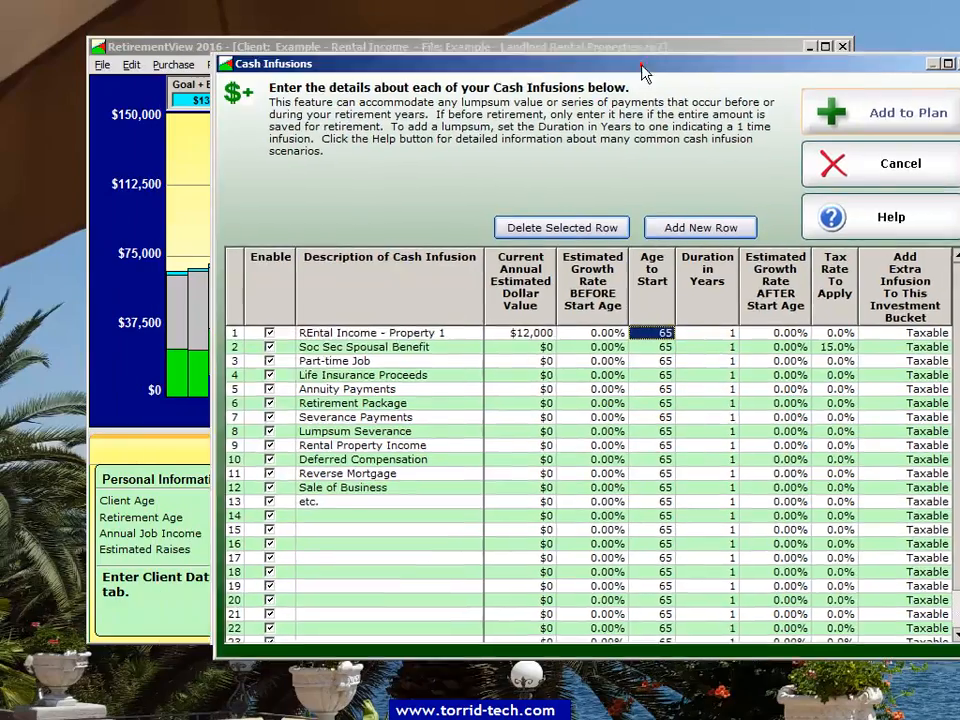
pyautogui.moveTo(642, 66); pyautogui.dragTo(514, 50)
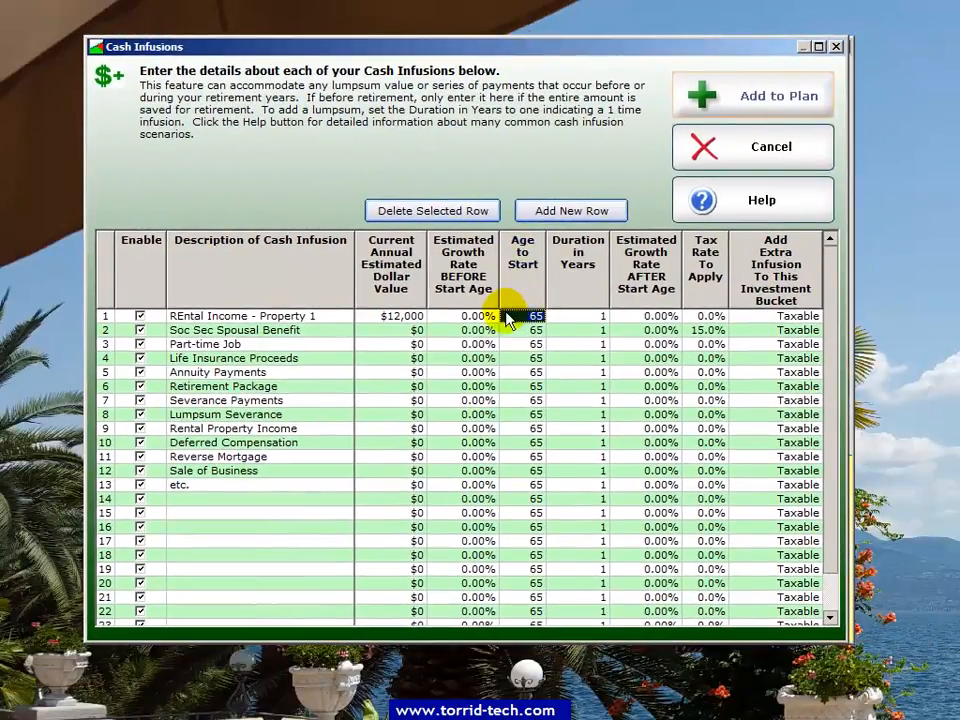
pyautogui.write('56')
pyautogui.click(566, 318)
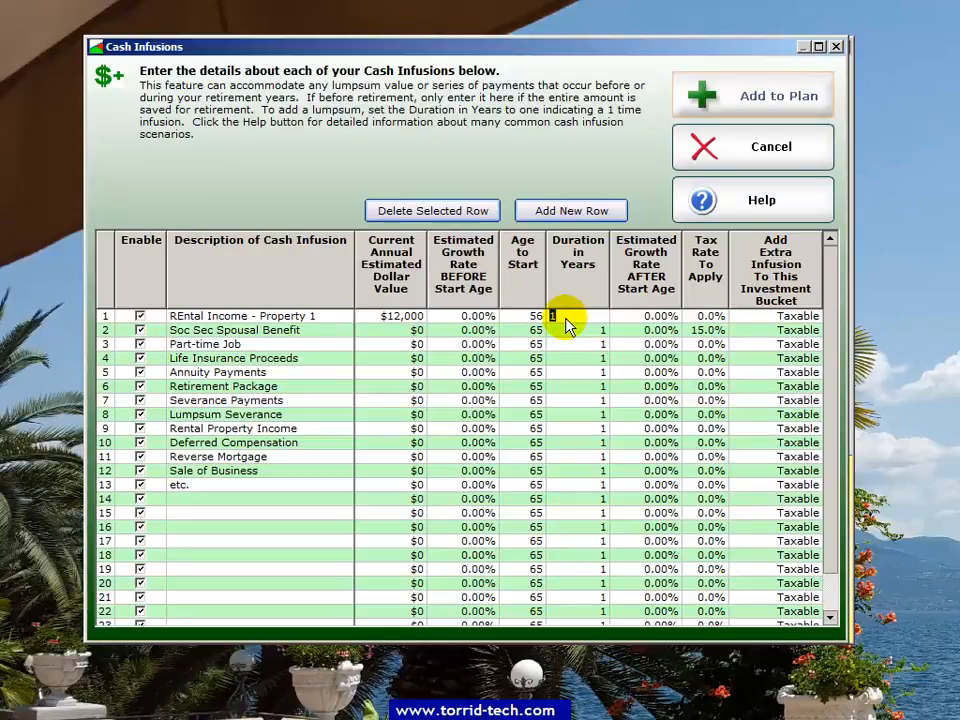
pyautogui.write('40')
pyautogui.click(624, 315)
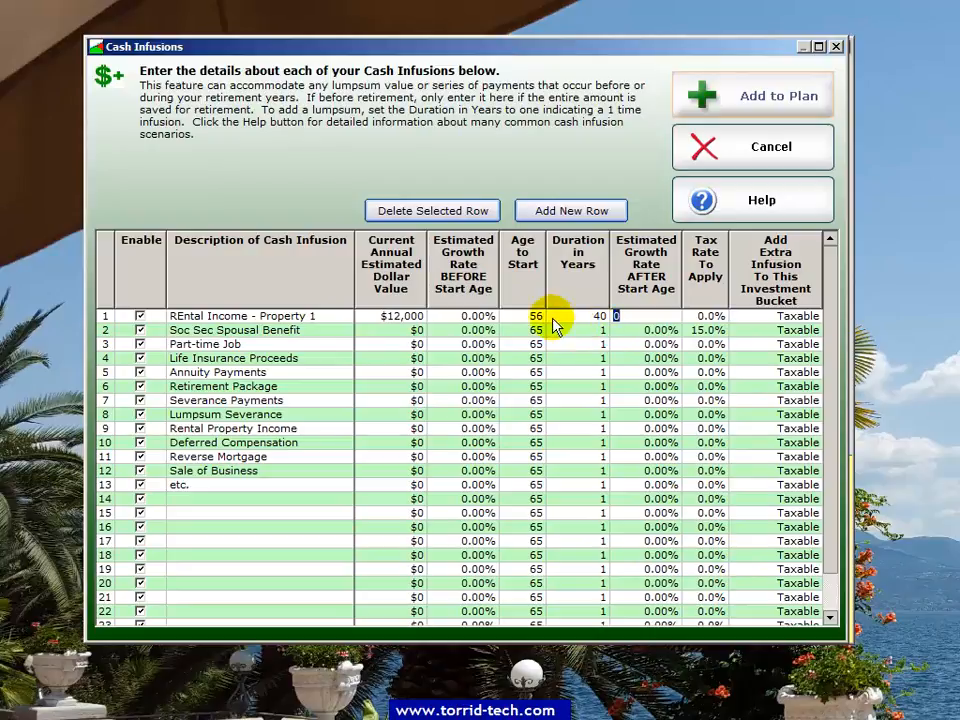
pyautogui.click(594, 318)
pyautogui.write('50')
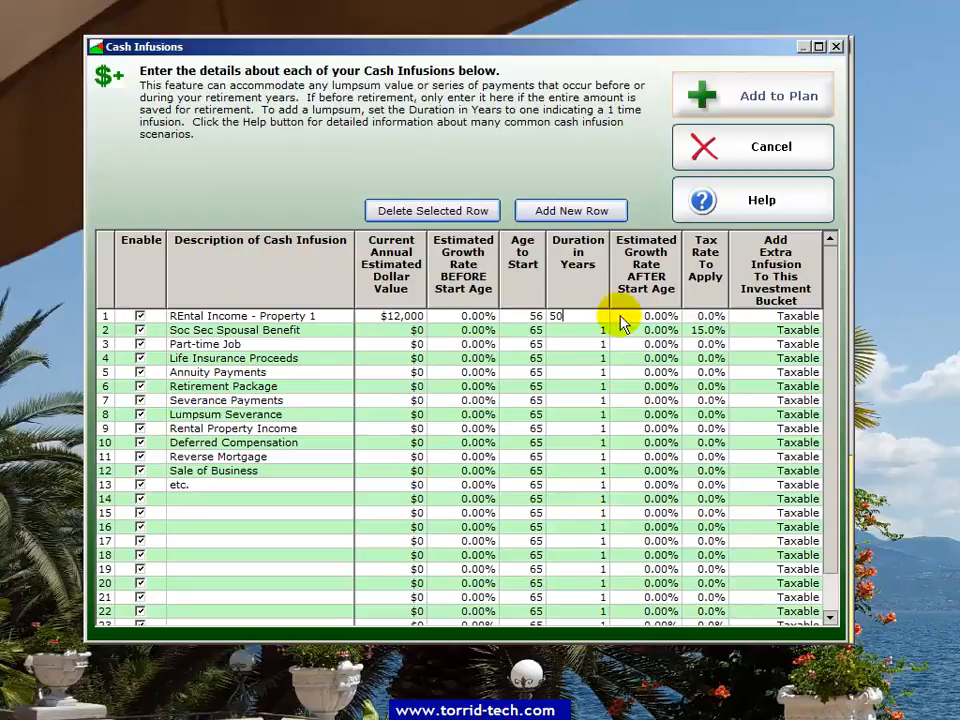
# Step: Choose Taxable as the investment bucket for the rental income row
pyautogui.click(810, 318)
pyautogui.click(815, 317)
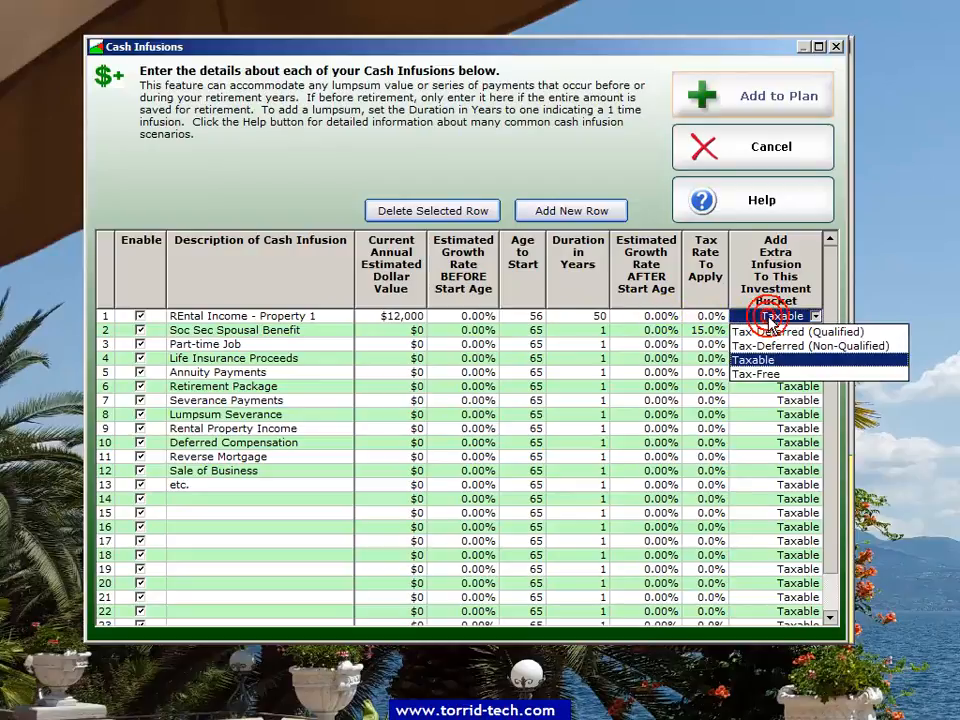
pyautogui.click(776, 360)
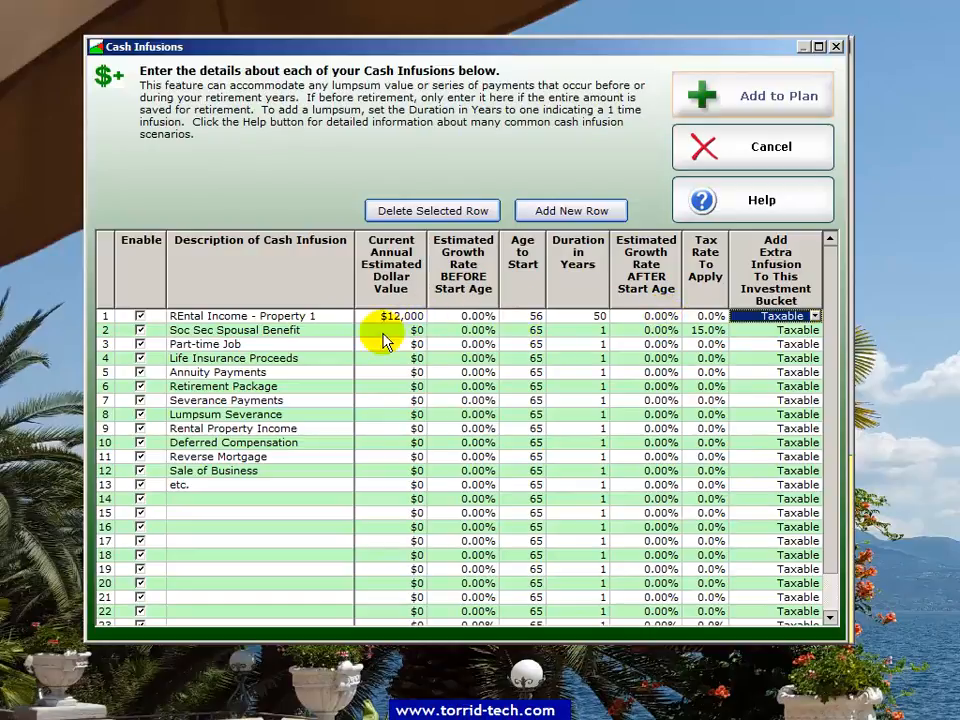
# Step: Rename the second cash infusion as "Sell Rental Property" and set its current value to $300,000
pyautogui.click(323, 332)
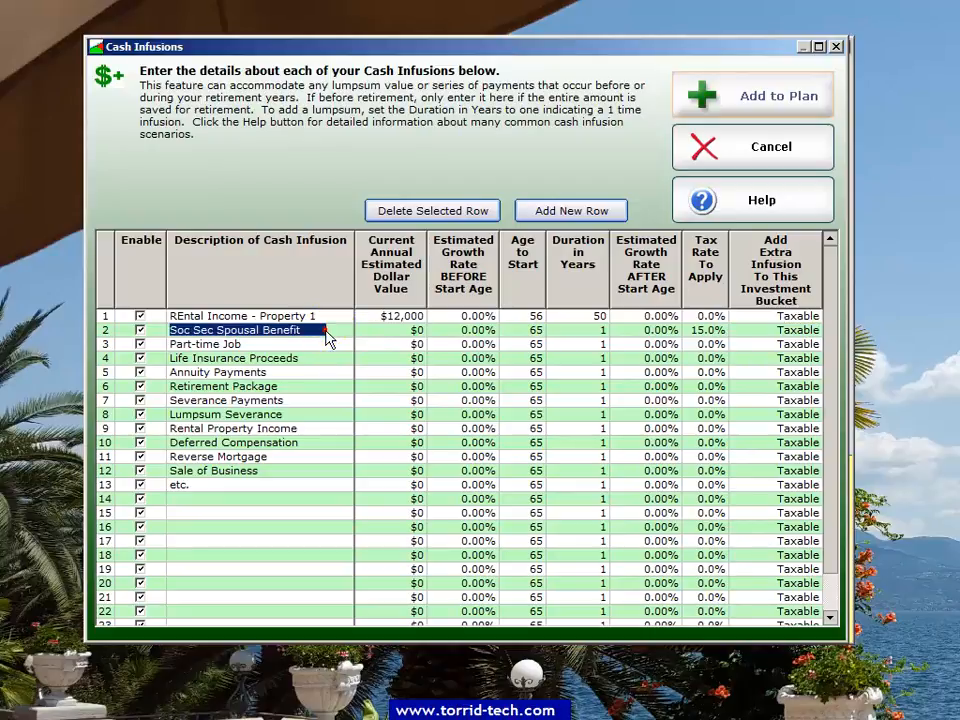
pyautogui.write('S')
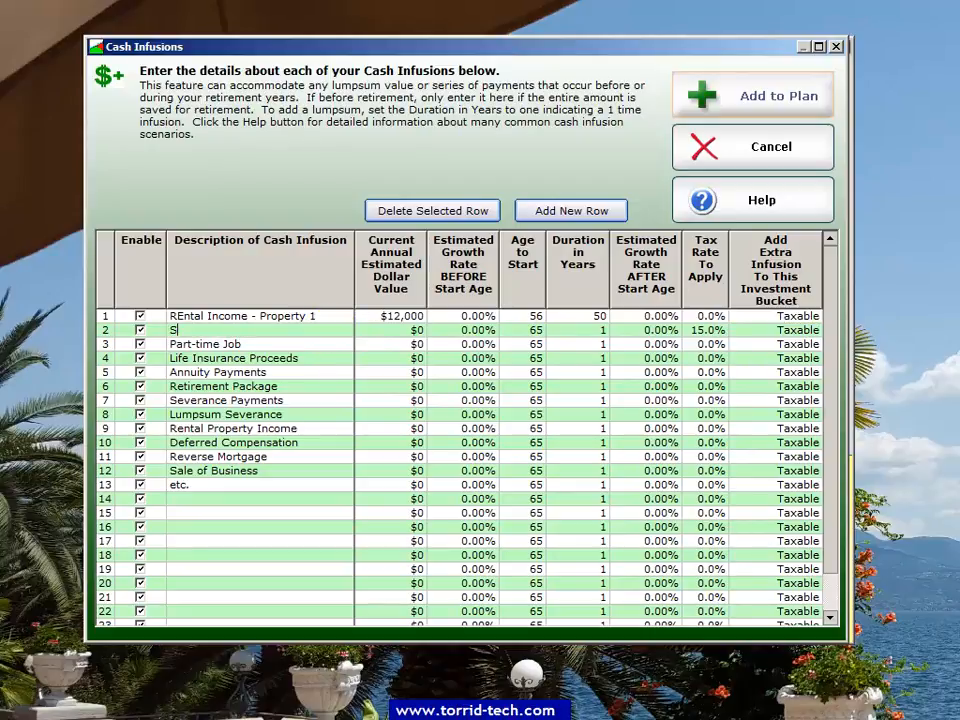
pyautogui.write('ell Rental Property')
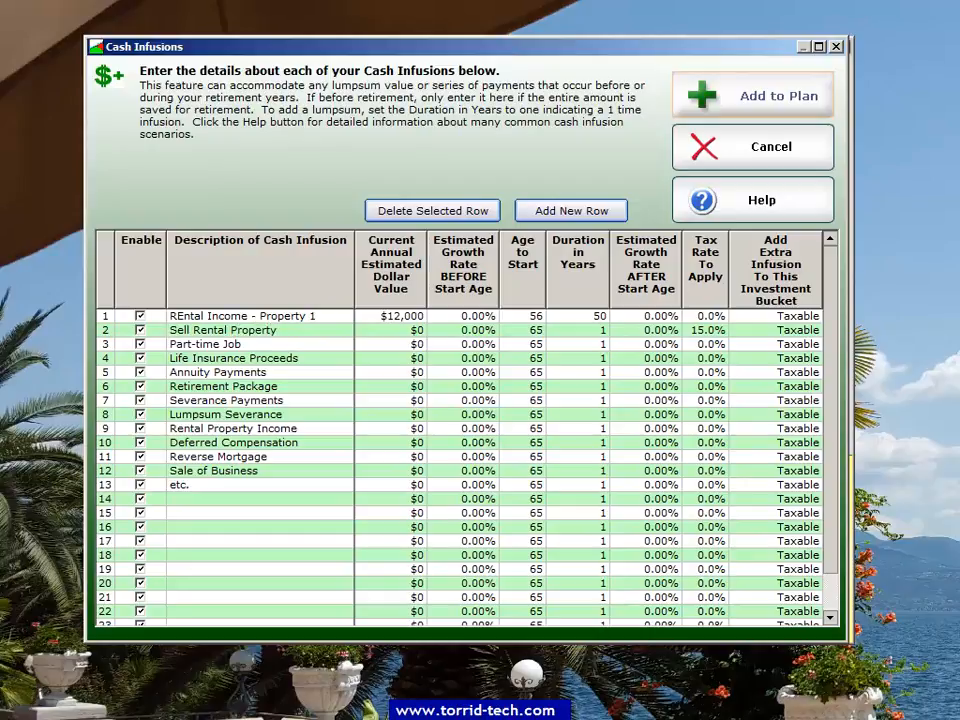
pyautogui.click(403, 335)
pyautogui.click(407, 328)
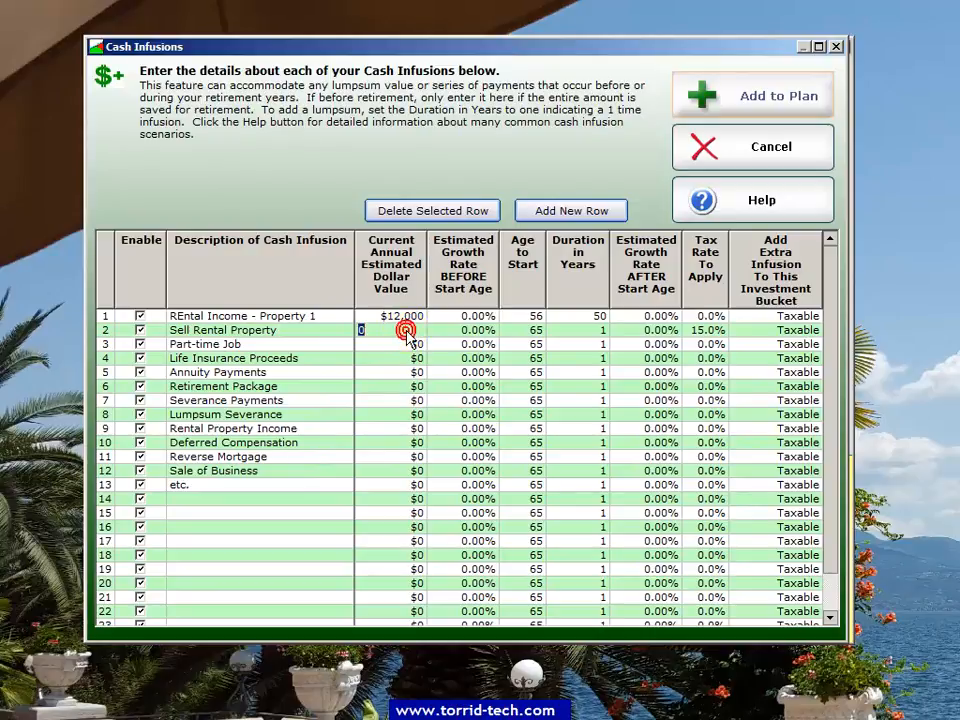
pyautogui.write('300000')
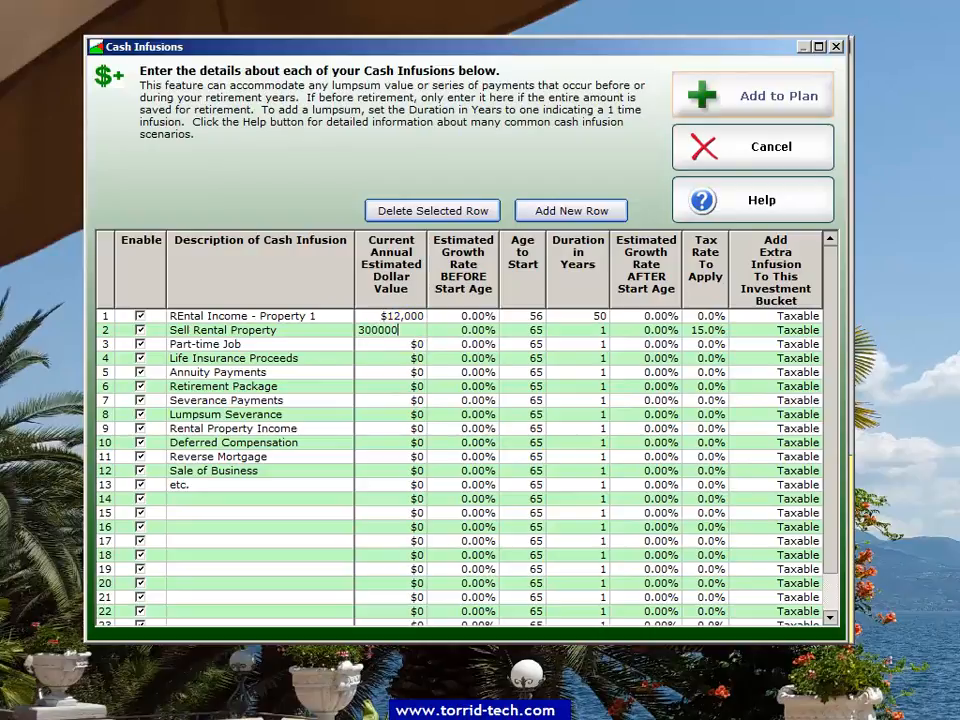
# Step: Set the property sale's estimated growth rate before the start age to 3%
pyautogui.click(456, 332)
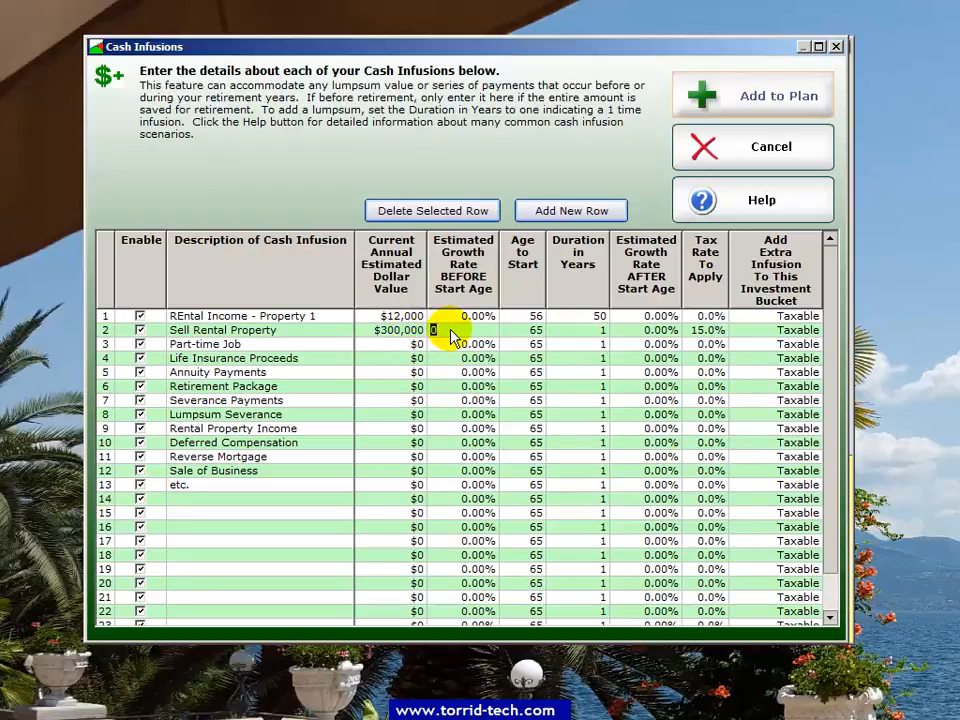
pyautogui.write('3')
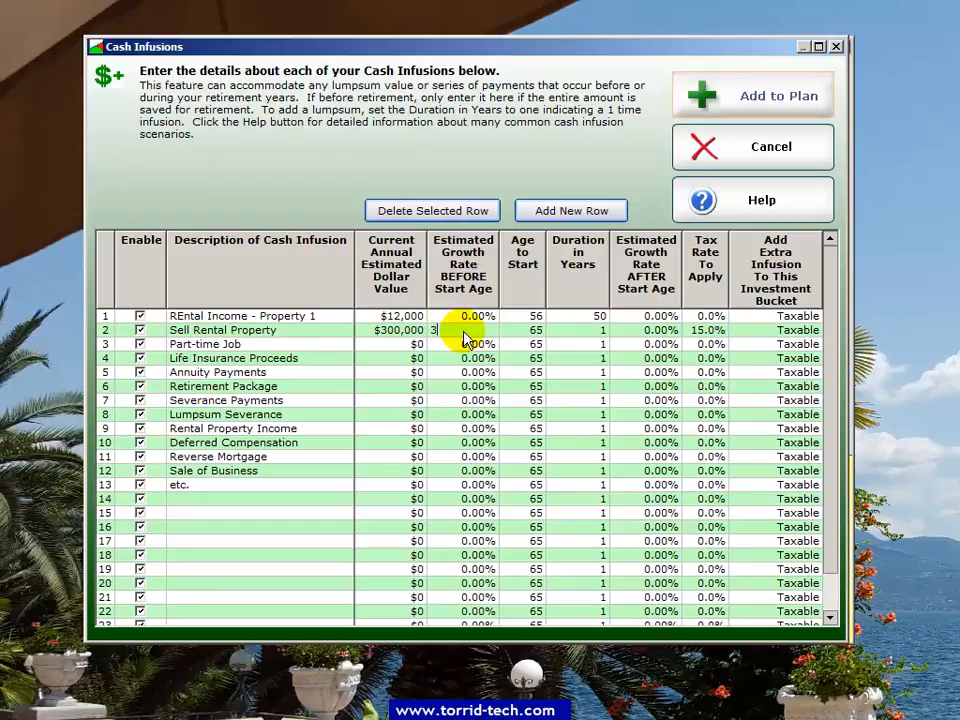
pyautogui.click(533, 334)
pyautogui.click(533, 333)
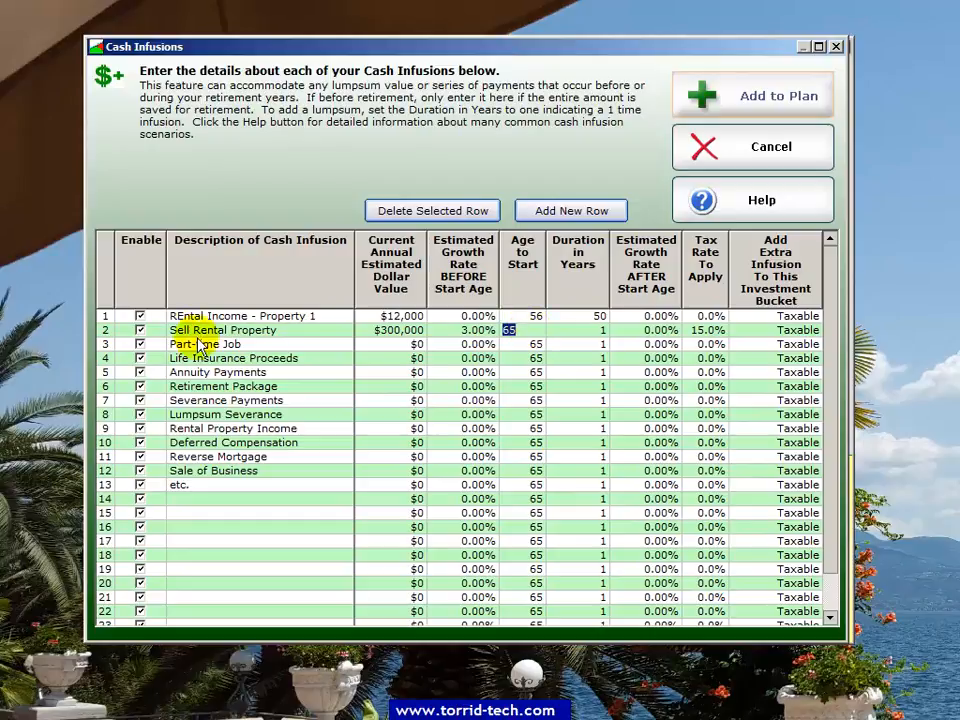
# Step: Disable the Sell Rental Property row and add the cash infusions to the plan
pyautogui.click(140, 330)
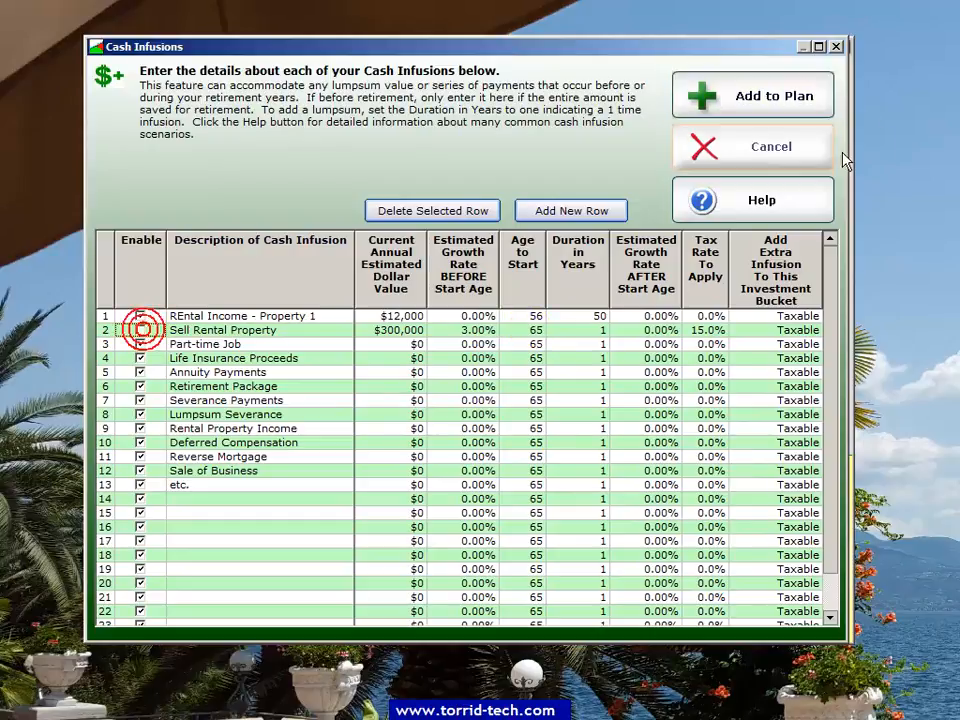
pyautogui.click(776, 98)
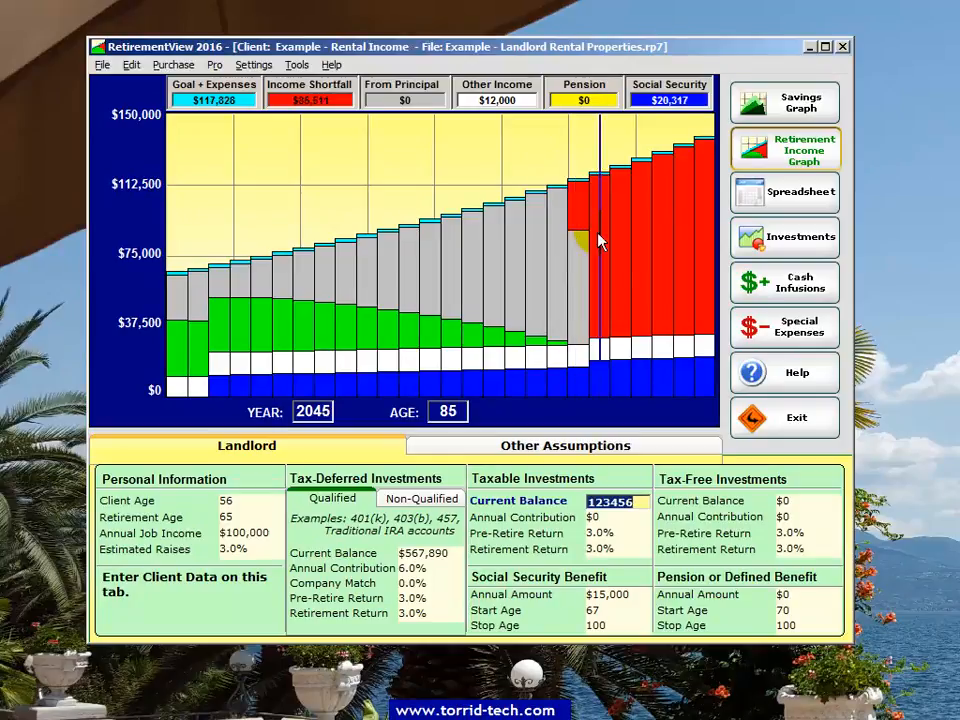
# Step: Reopen the cash infusions and set the Sell Rental Property row's start age to 83
pyautogui.click(795, 280)
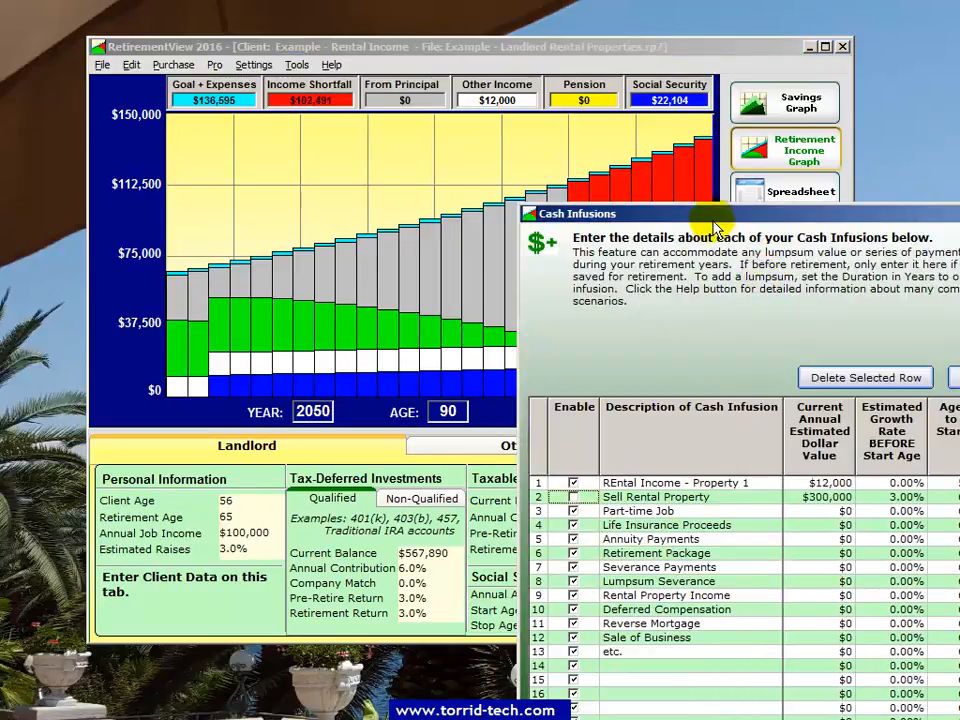
pyautogui.moveTo(713, 216); pyautogui.dragTo(698, 216)
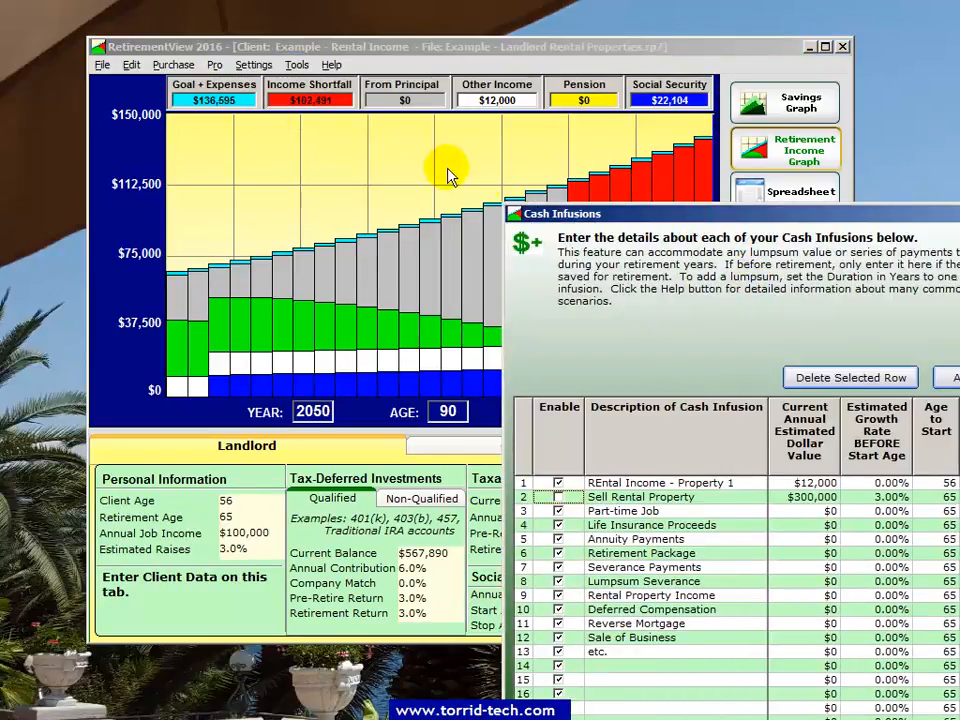
pyautogui.moveTo(555, 215); pyautogui.dragTo(143, 47)
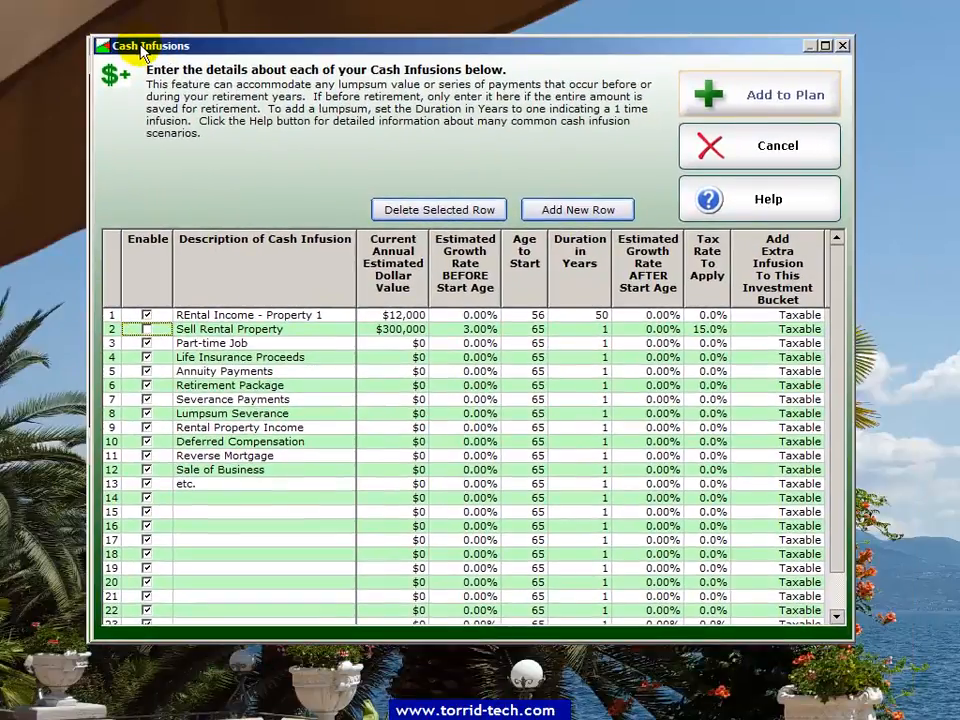
pyautogui.click(538, 329)
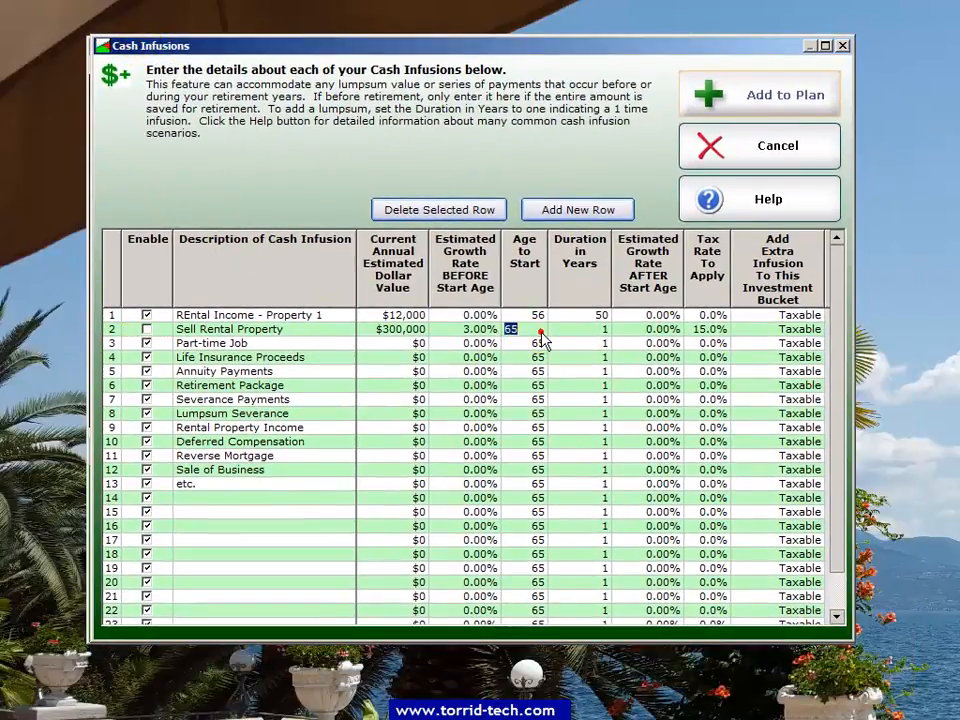
pyautogui.write('83')
# Step: Set the rental income row's duration to 27 years and enable the Sell Rental Property row
pyautogui.click(604, 338)
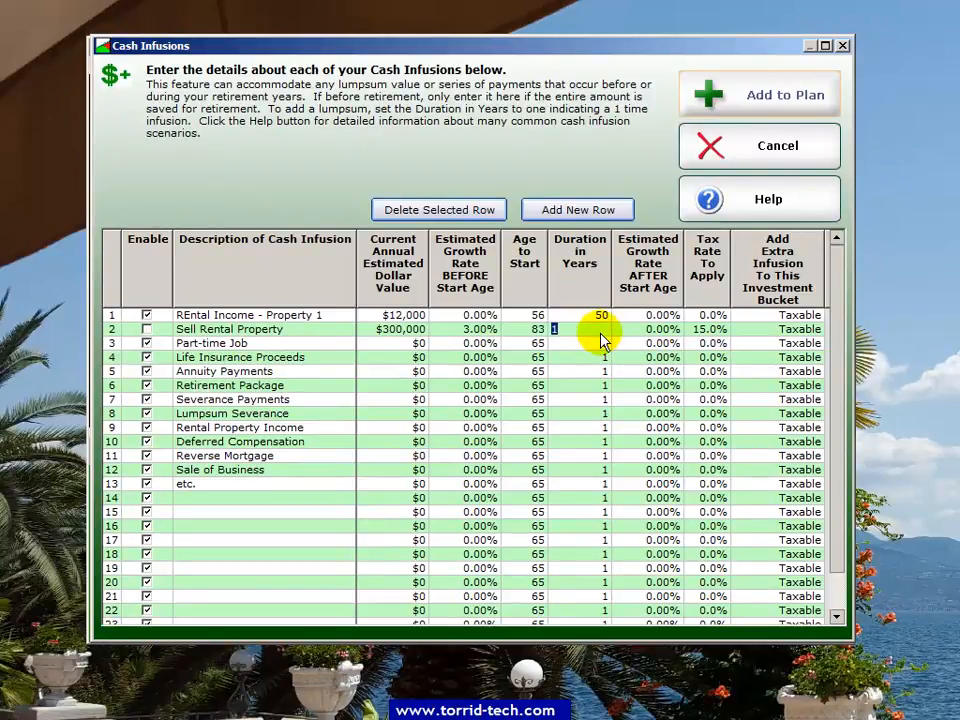
pyautogui.click(603, 316)
pyautogui.write('27')
pyautogui.click(146, 328)
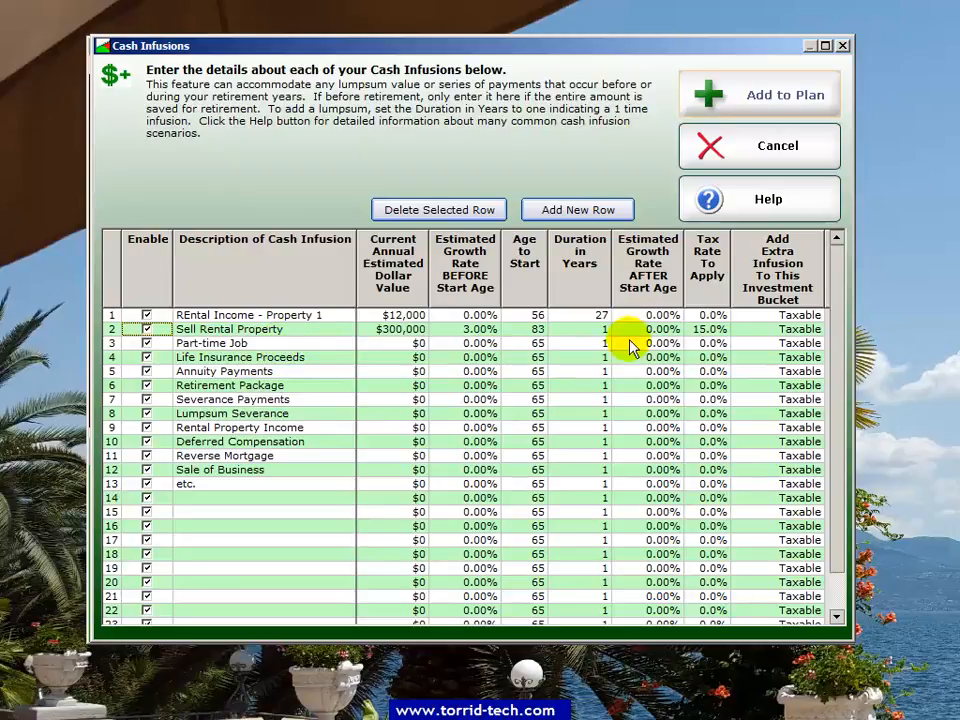
# Step: Set the property sale's tax rate to 20% and add the cash infusions to the plan
pyautogui.click(712, 332)
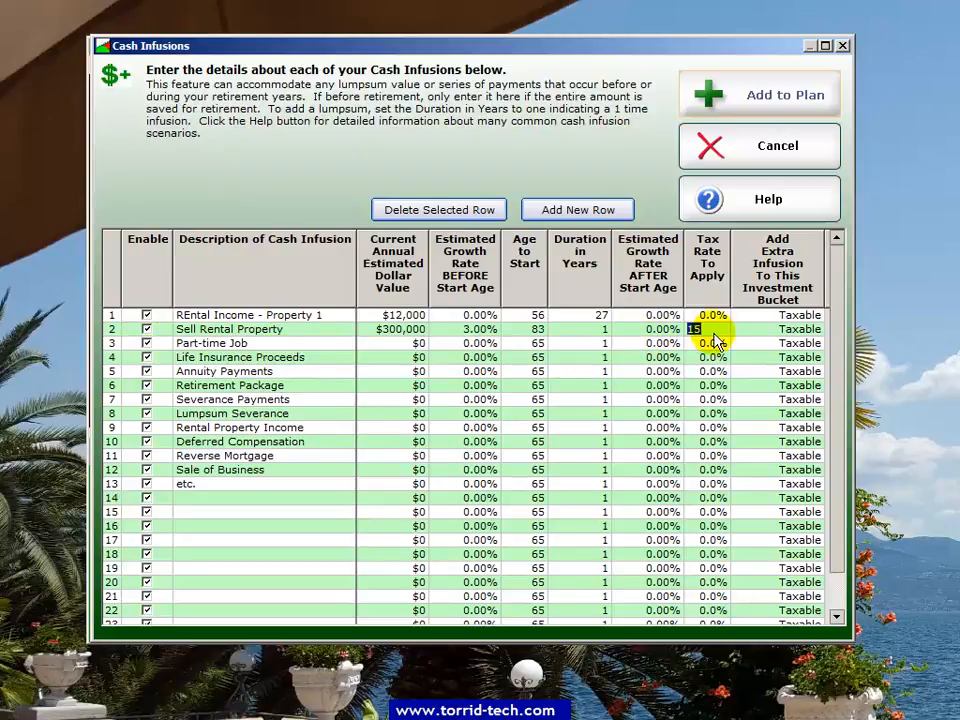
pyautogui.write('20')
pyautogui.click(721, 331)
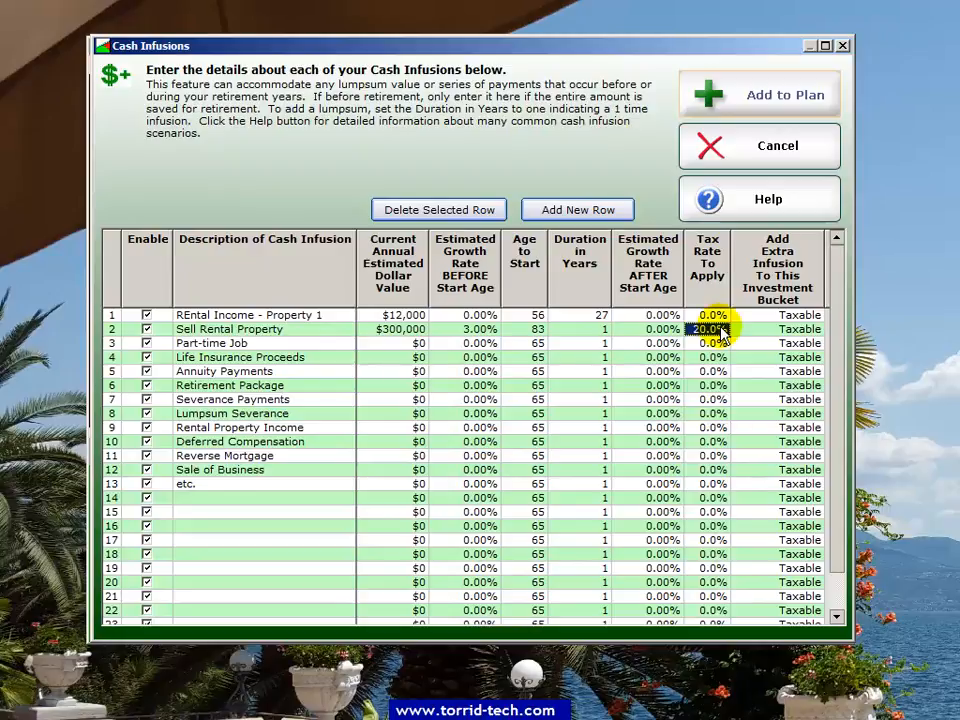
pyautogui.click(770, 100)
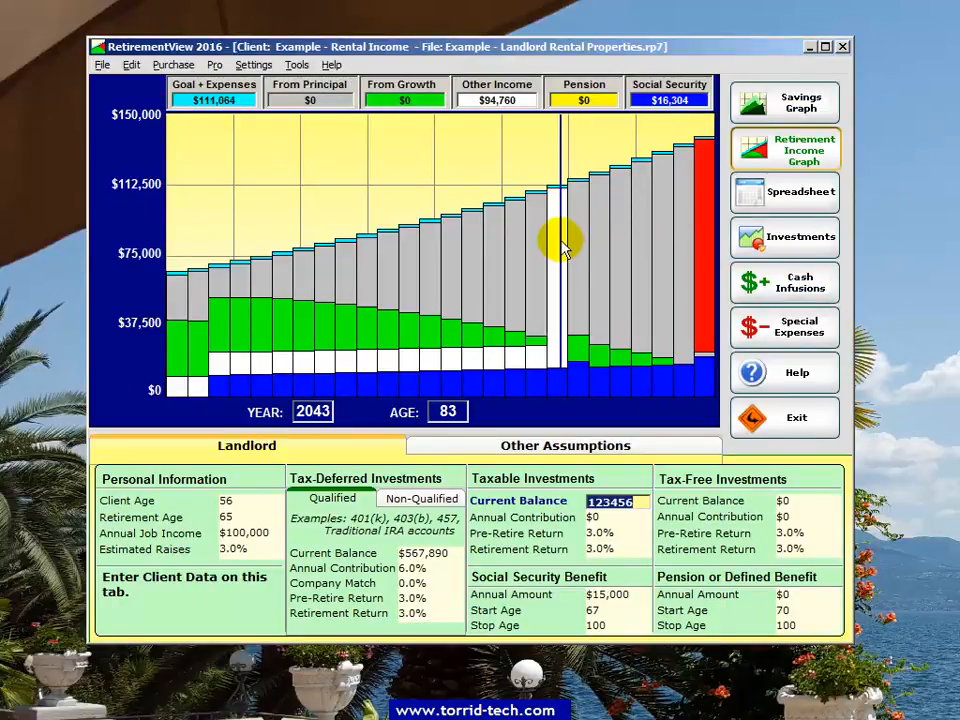